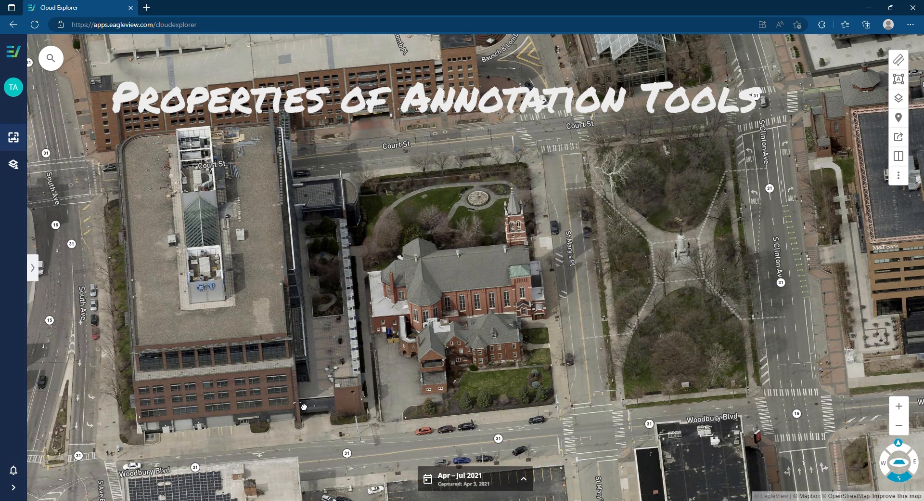
Draw a closed polygon shape annotation around the front roof section of the rainbow-coloured building beside Savannah St
left_click_drag(304, 406, 538, 368)
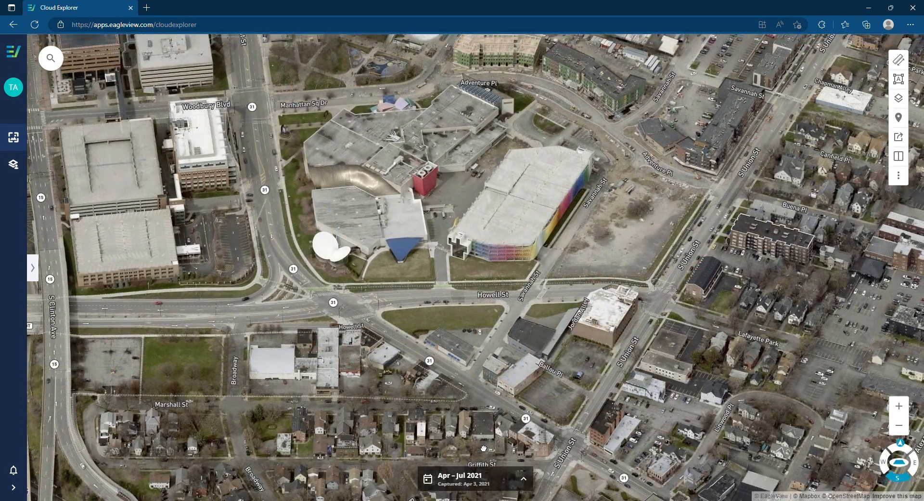
left_click_drag(484, 448, 481, 486)
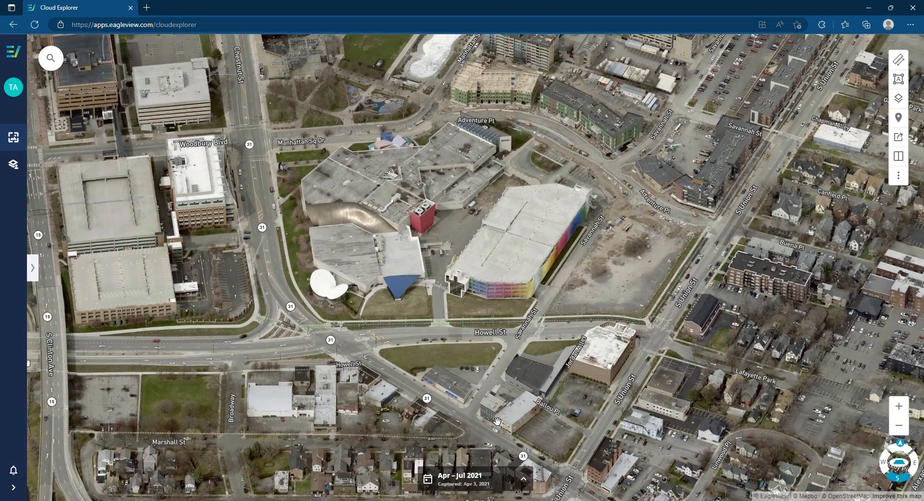
scroll(498, 422, "up", 3)
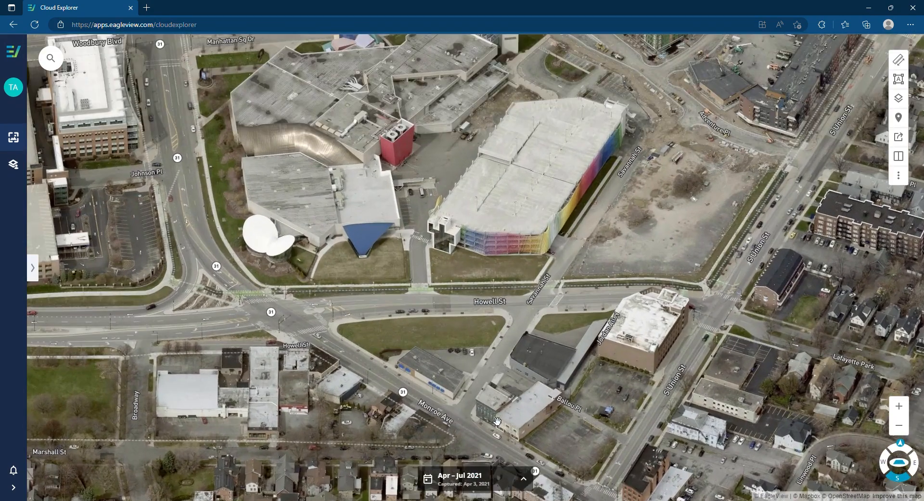
scroll(501, 385, "up", 2)
left_click_drag(521, 315, 512, 449)
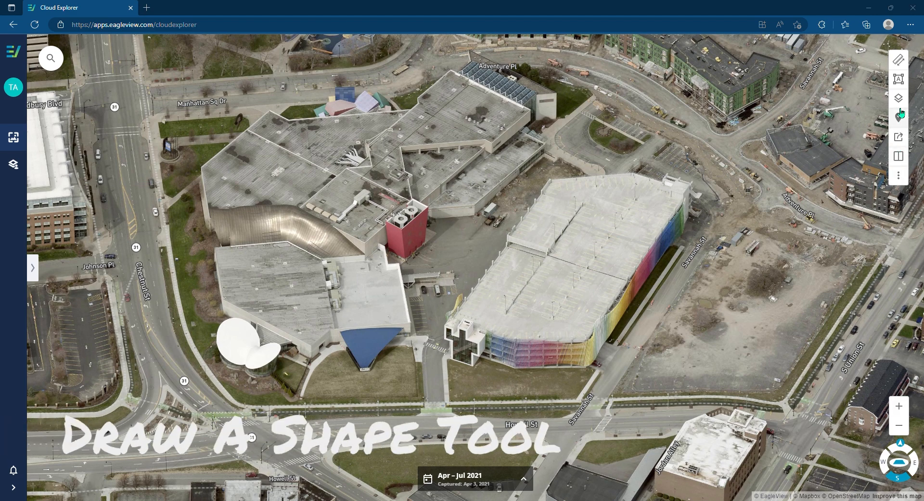
left_click(902, 82)
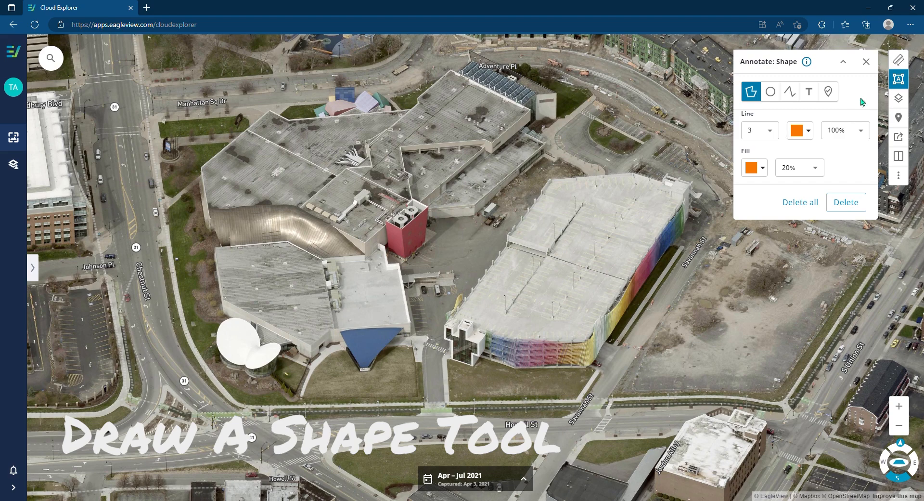
left_click(752, 94)
left_click(455, 316)
left_click(519, 338)
left_click(591, 338)
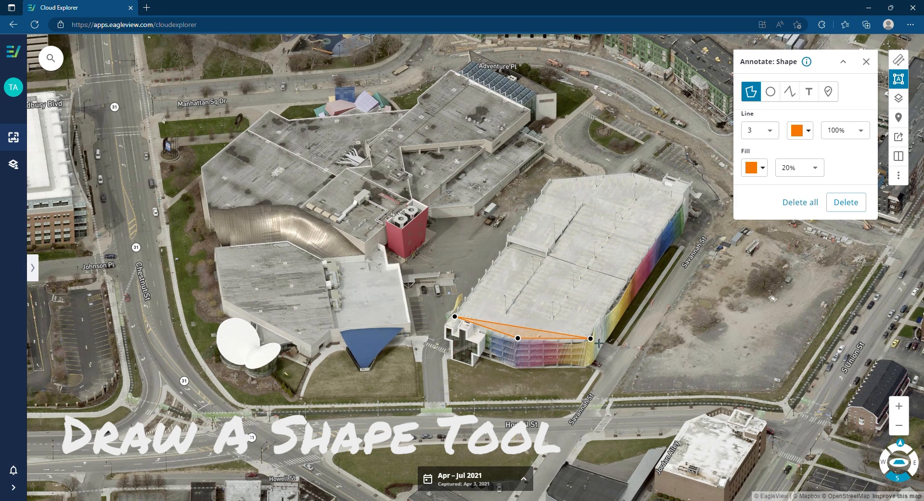
left_click(595, 317)
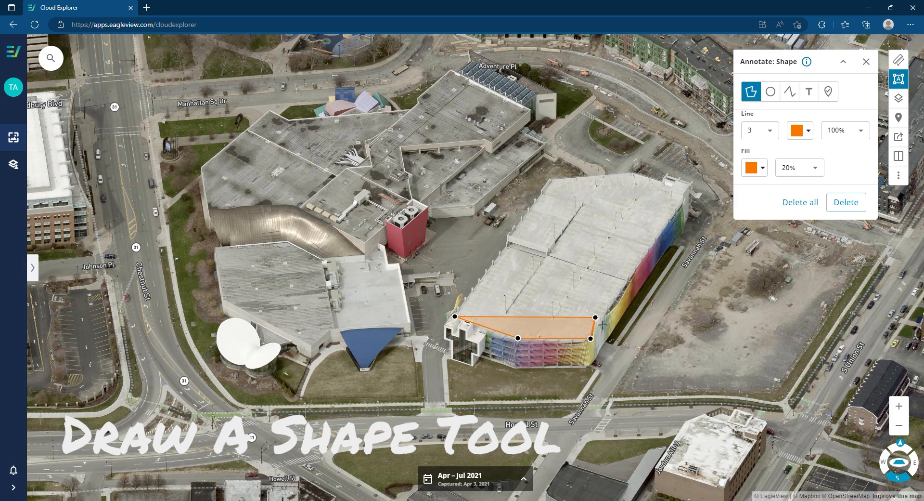
left_click(628, 281)
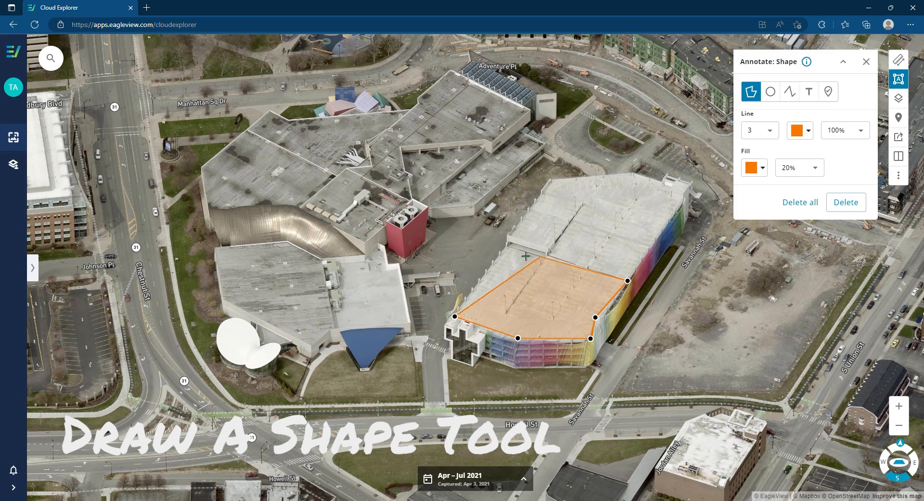
left_click(507, 245)
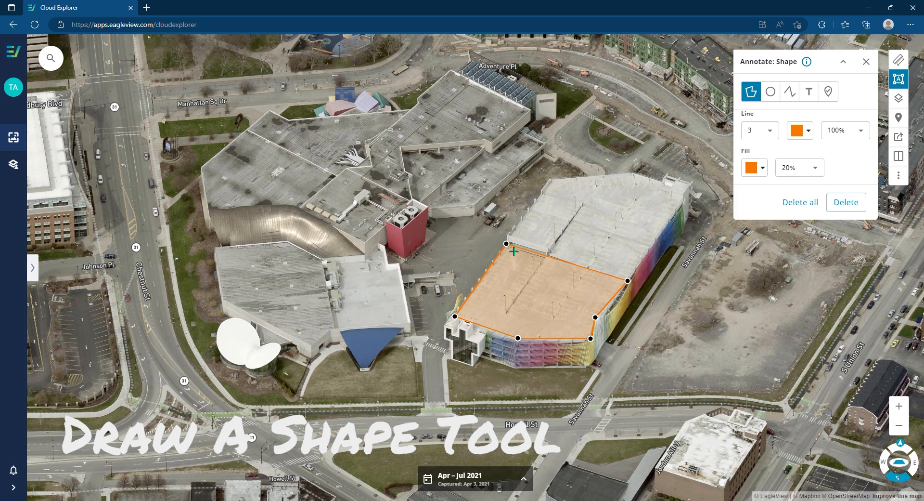
left_click(506, 244)
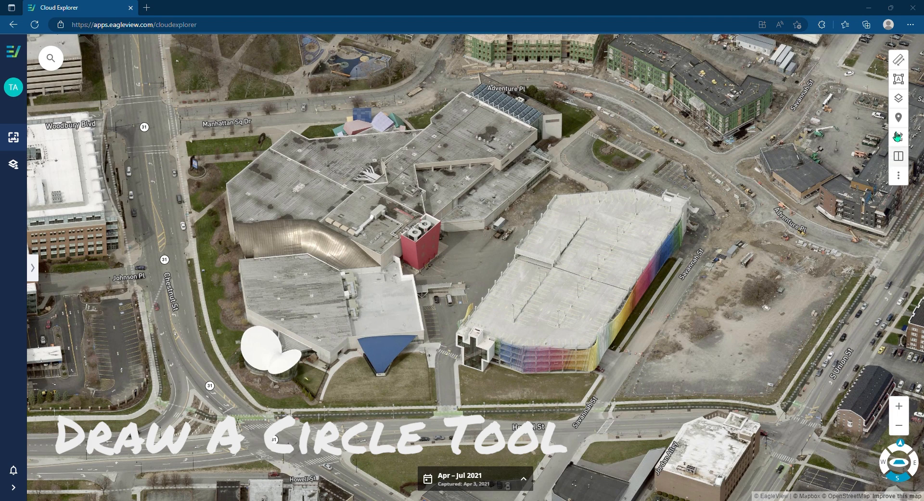
Draw a circle annotation with cyan fill, centred on the bush in the vacant lot east of Savannah St
left_click(899, 80)
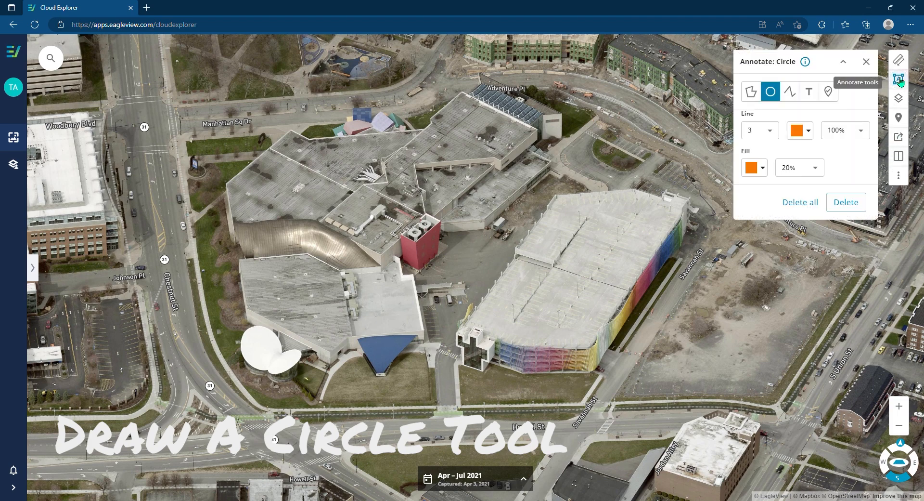
left_click(771, 93)
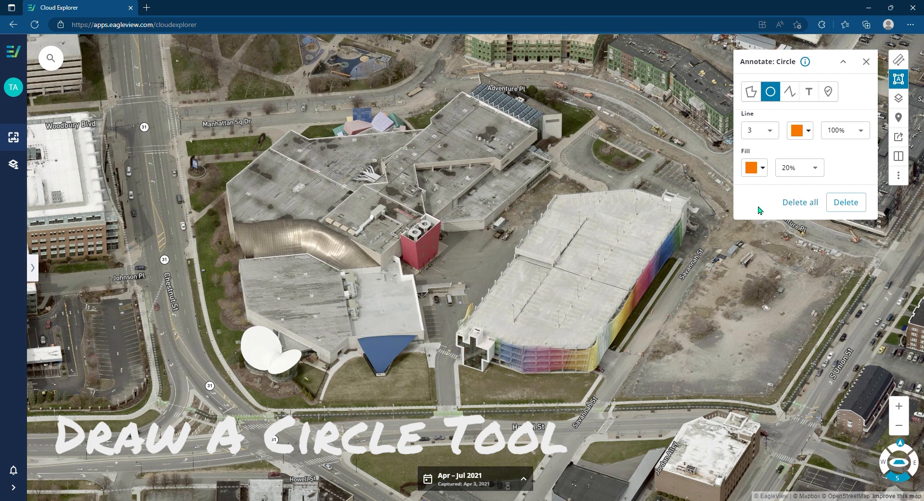
left_click(765, 169)
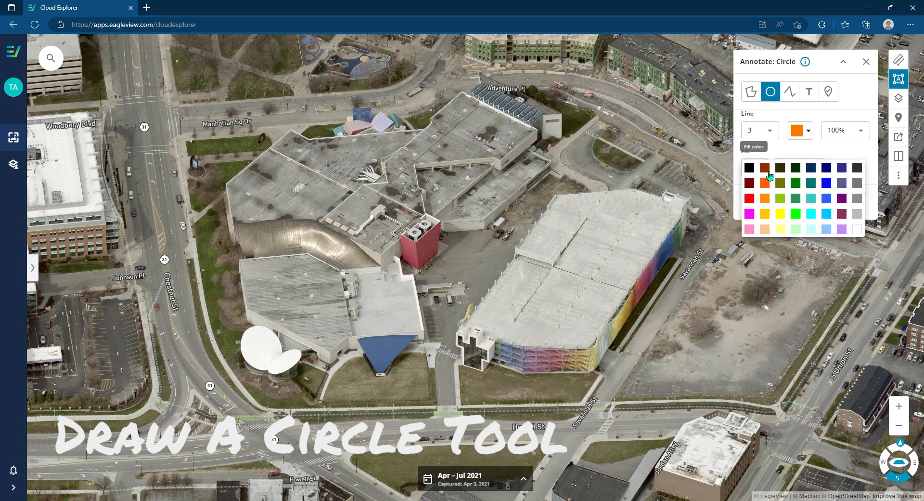
left_click(811, 214)
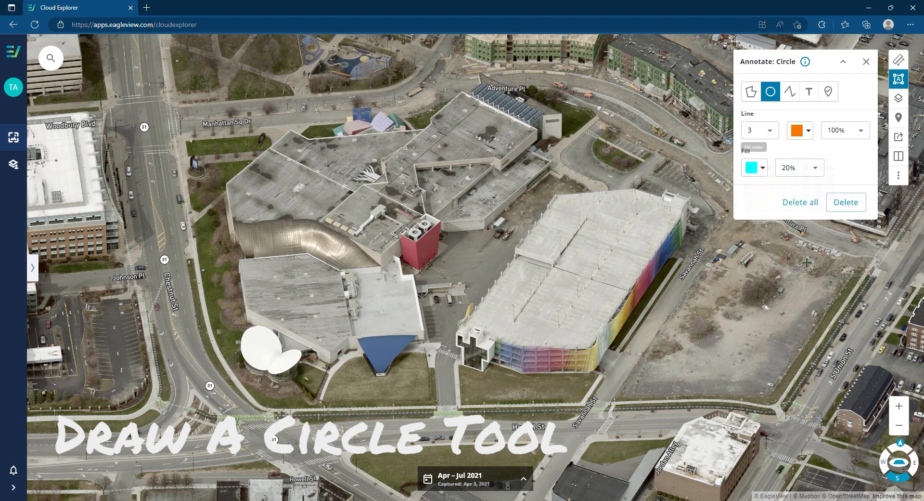
left_click(757, 296)
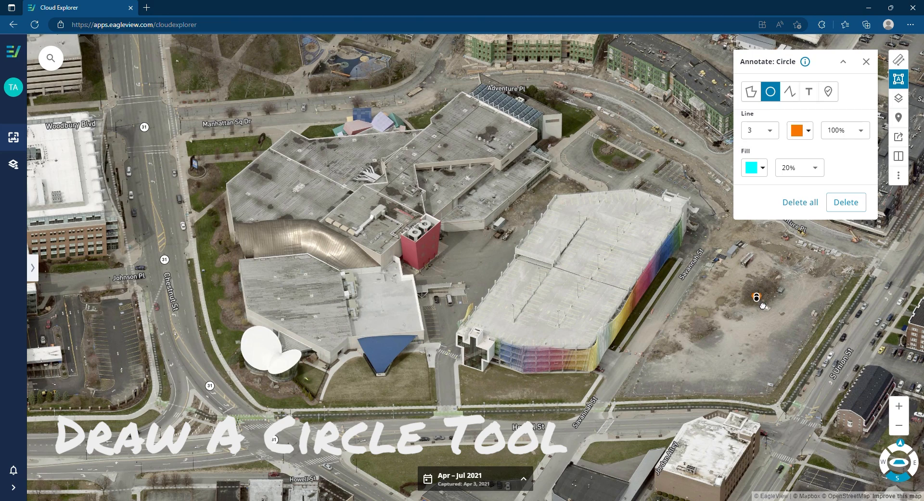
left_click(762, 319)
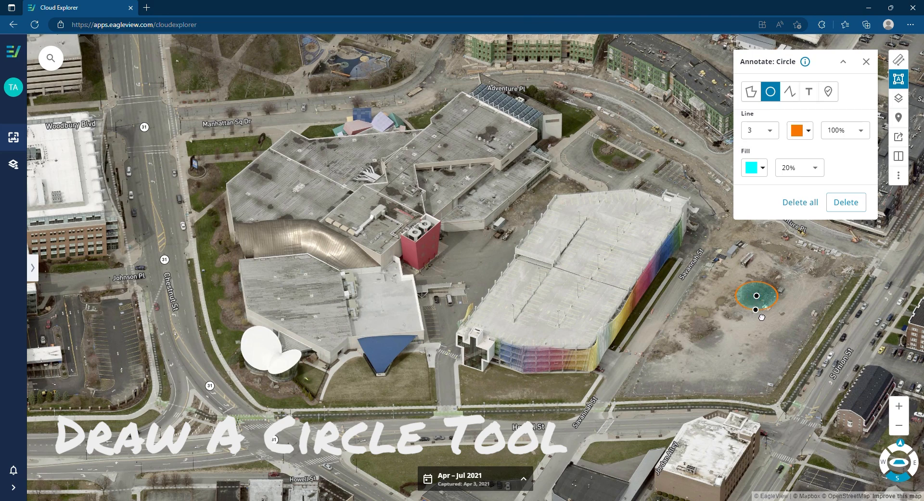
left_click_drag(762, 319, 762, 356)
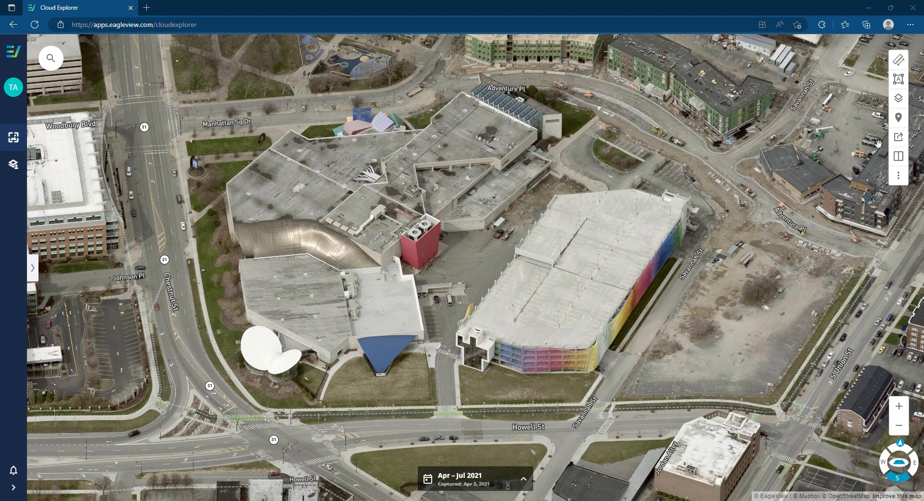
Draw a magenta line annotation down Savannah St and west along Howell St to the grassy triangle's western end
left_click(900, 82)
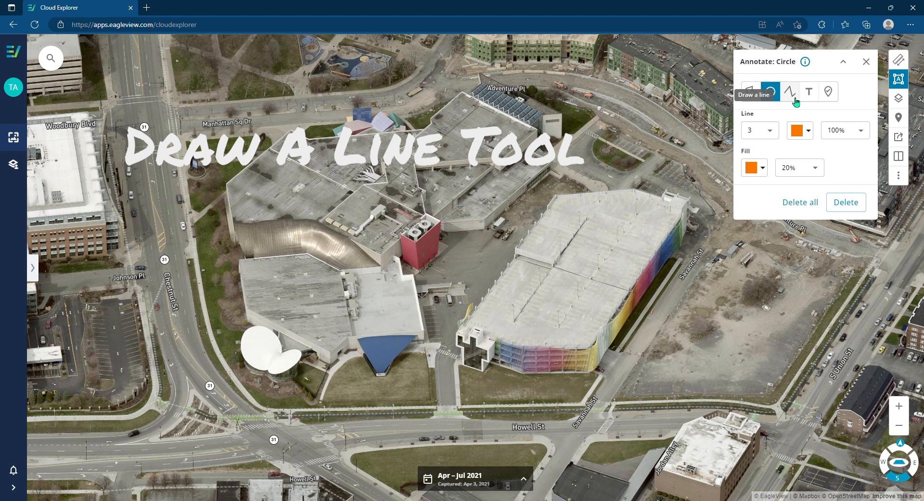
left_click(791, 94)
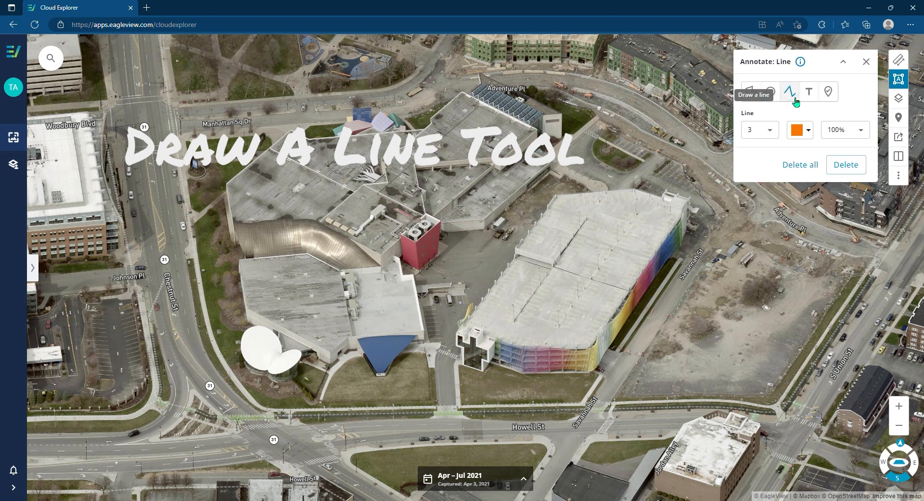
left_click(813, 137)
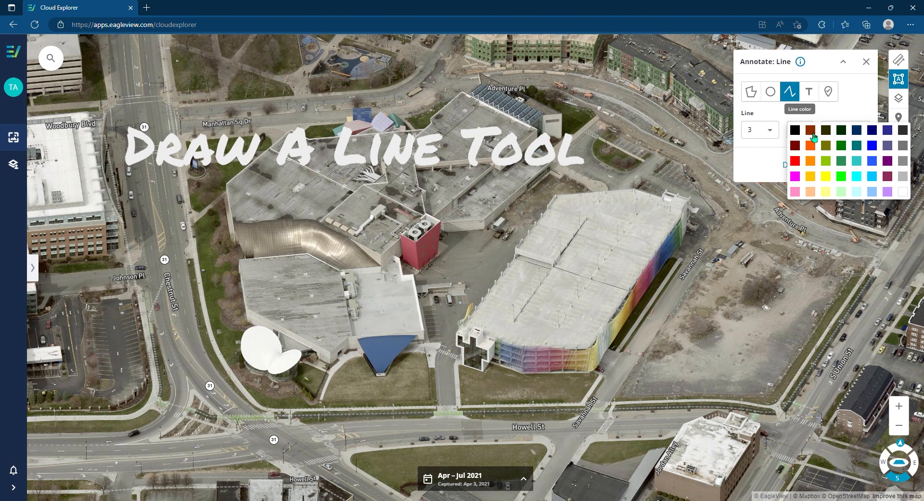
left_click(797, 177)
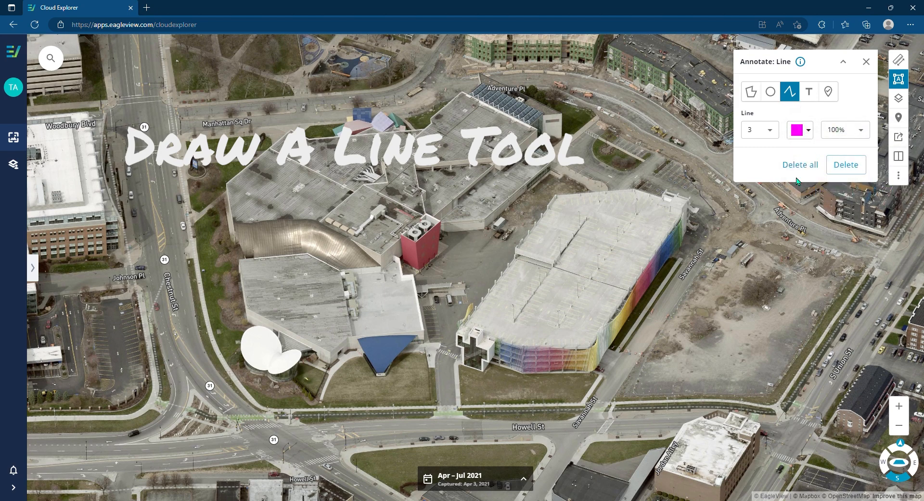
left_click(697, 249)
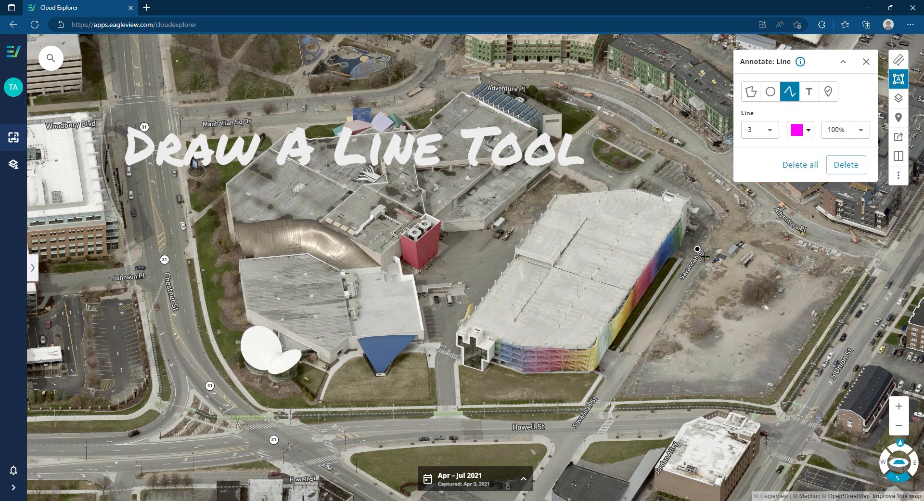
left_click(589, 405)
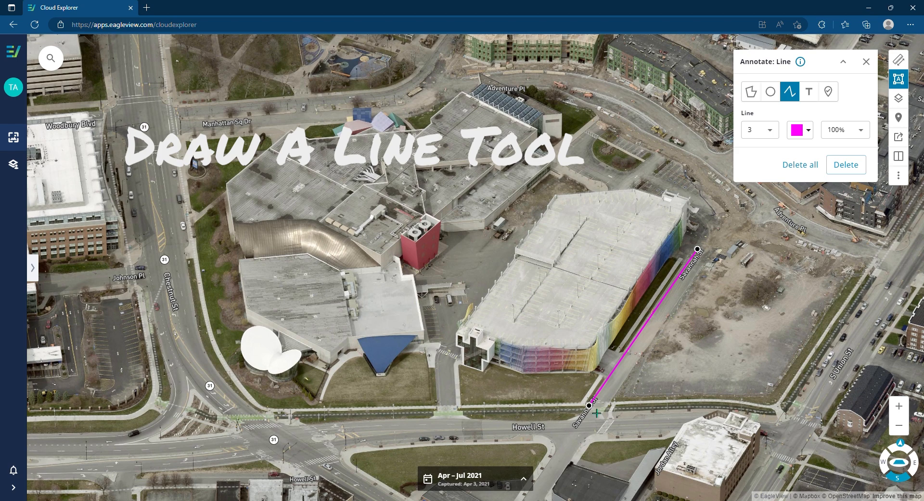
left_click(564, 438)
double_click(346, 446)
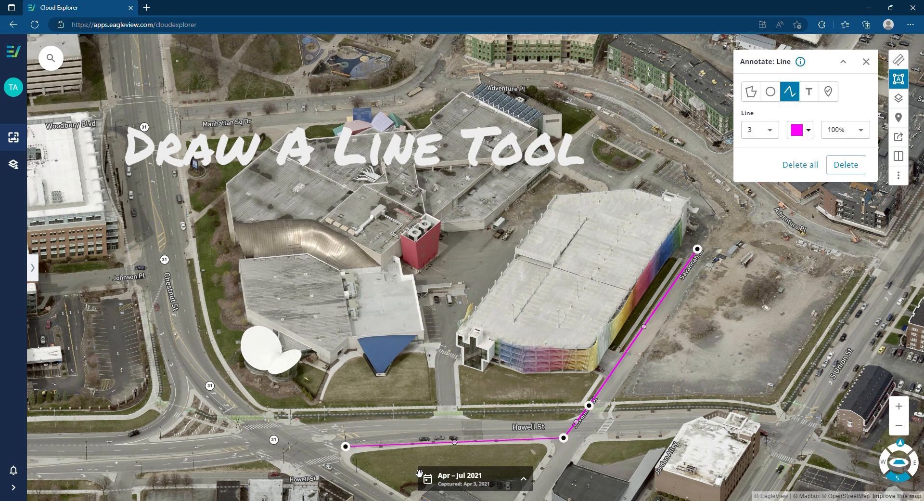
left_click(378, 454)
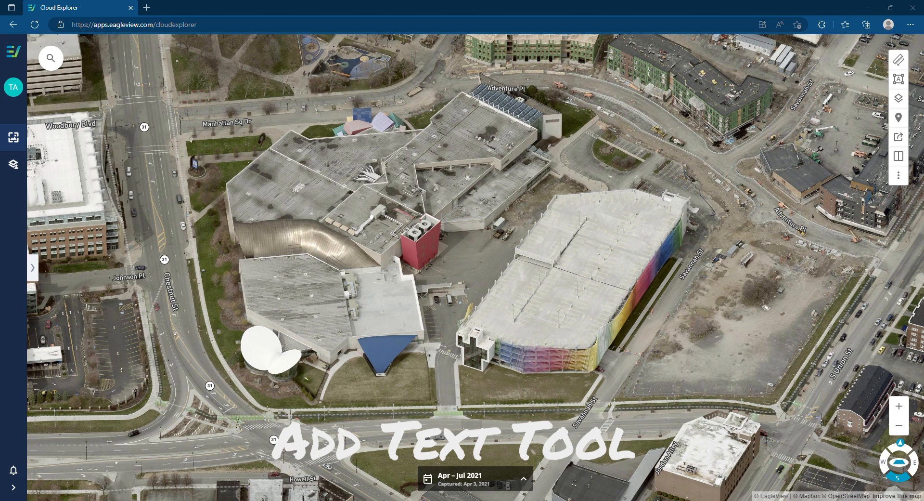
Add the cyan text annotation "Watch all other Cloud Explorer Training Videos!" over the large grey-roofed building
left_click(899, 79)
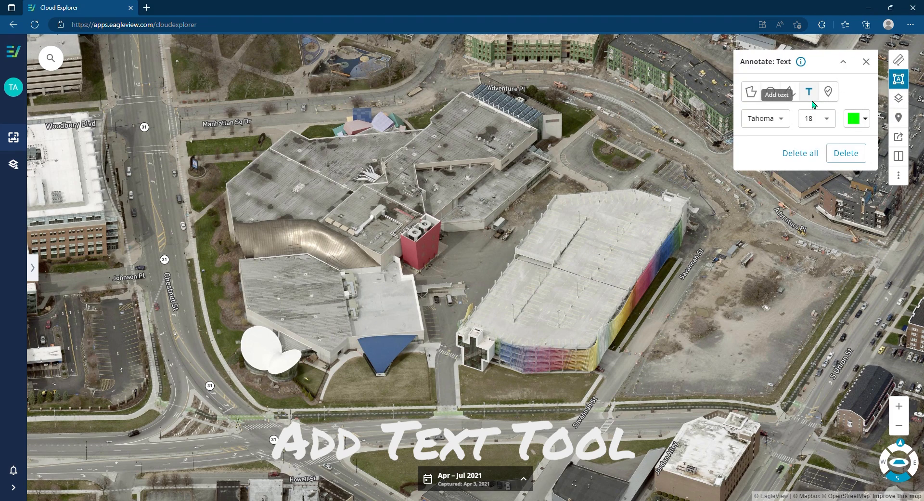
left_click(865, 119)
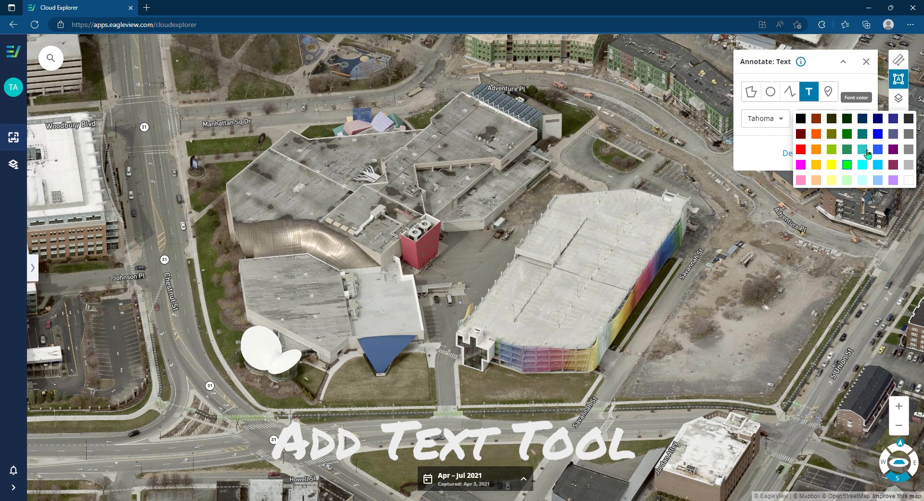
left_click(862, 165)
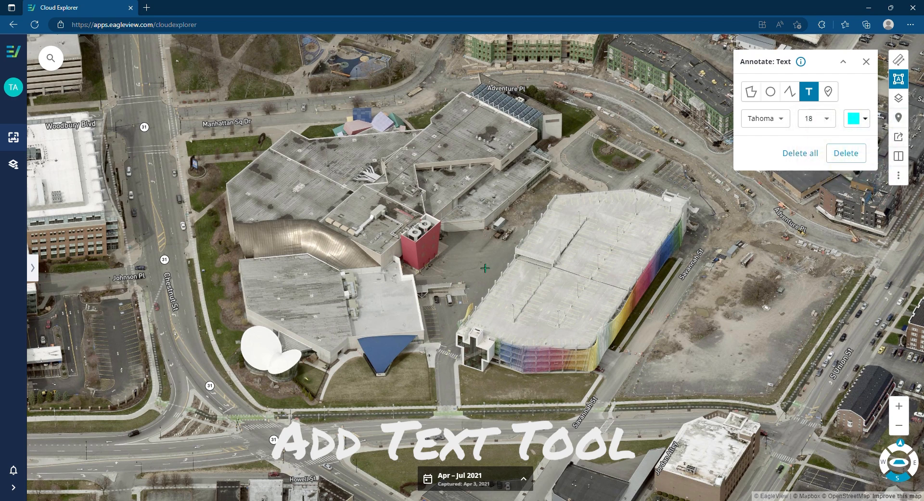
left_click(442, 186)
type("Watch all other Cloud Explorer Train")
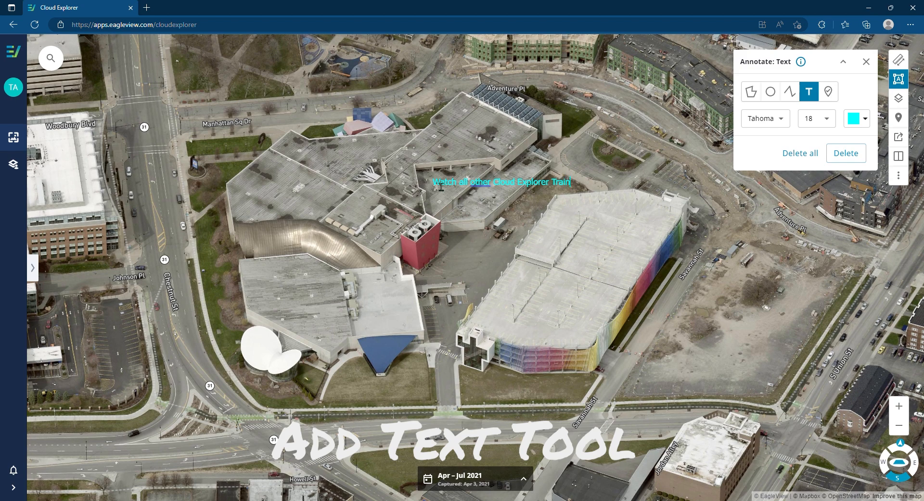
type("ing Videos!")
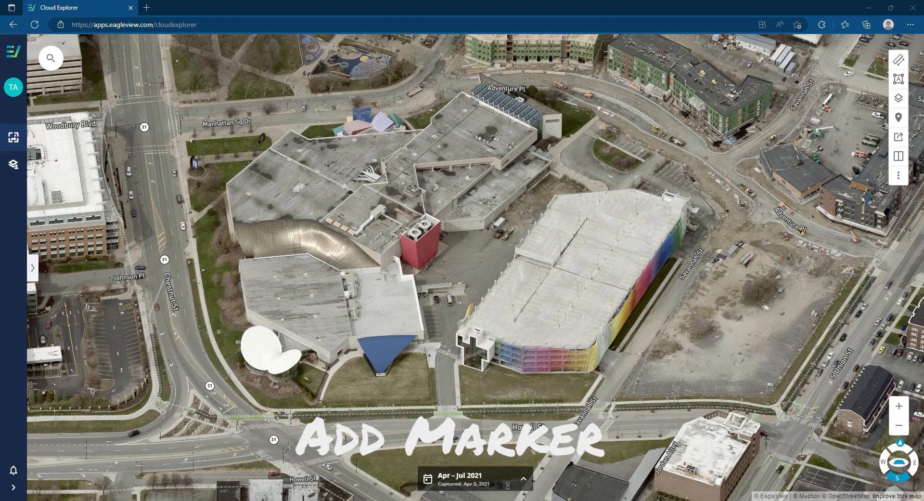
Add a blue marker annotation with the spoked wheel icon on the roof of the rainbow-coloured building beside Savannah St
left_click(903, 82)
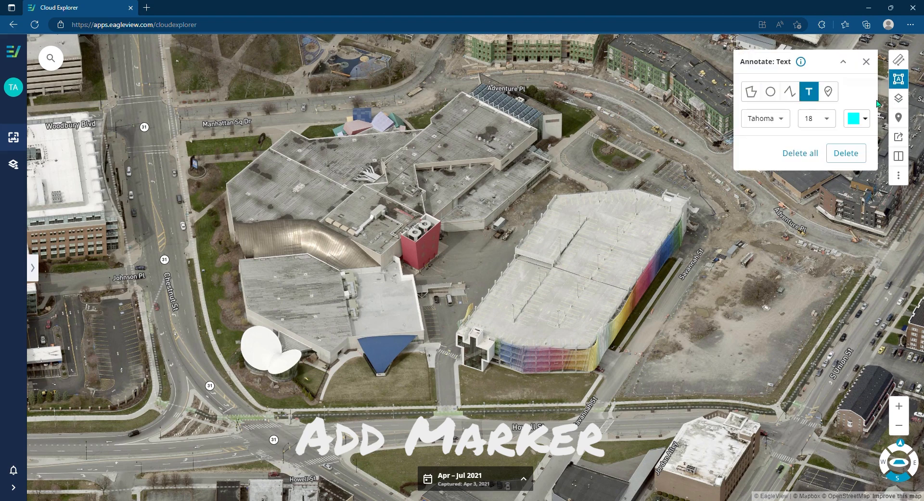
left_click(828, 93)
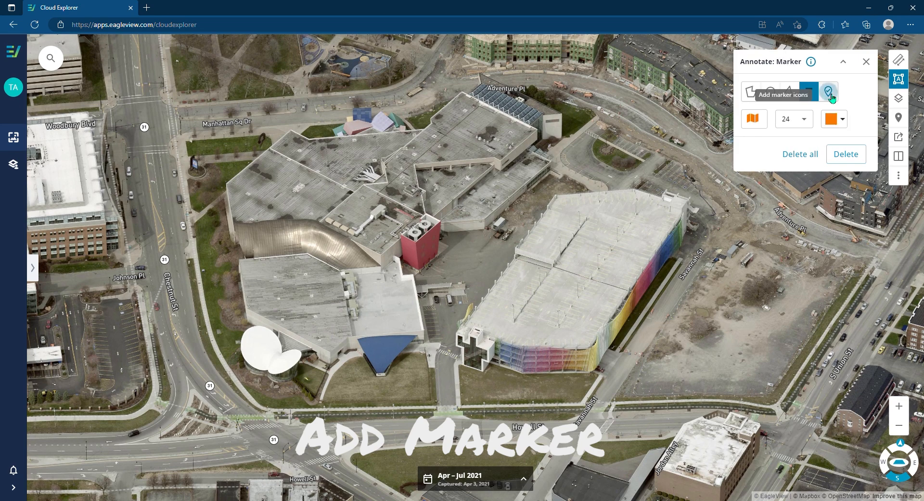
left_click(841, 122)
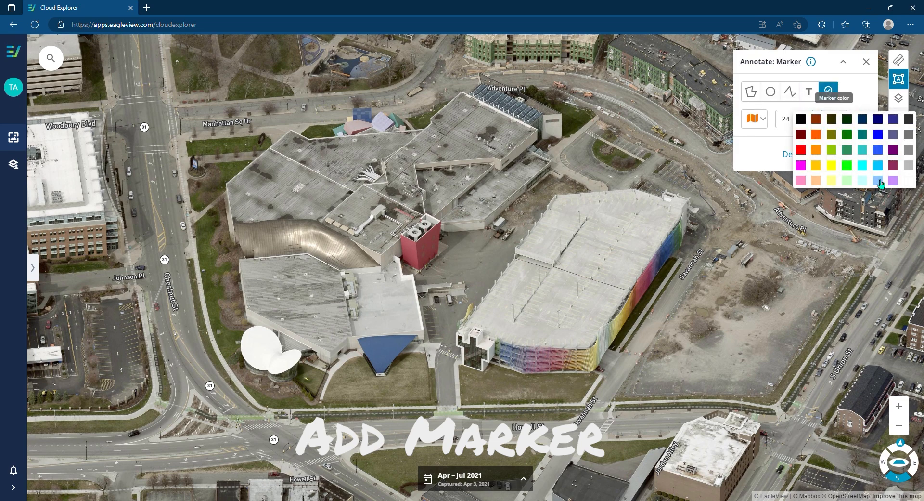
left_click(879, 152)
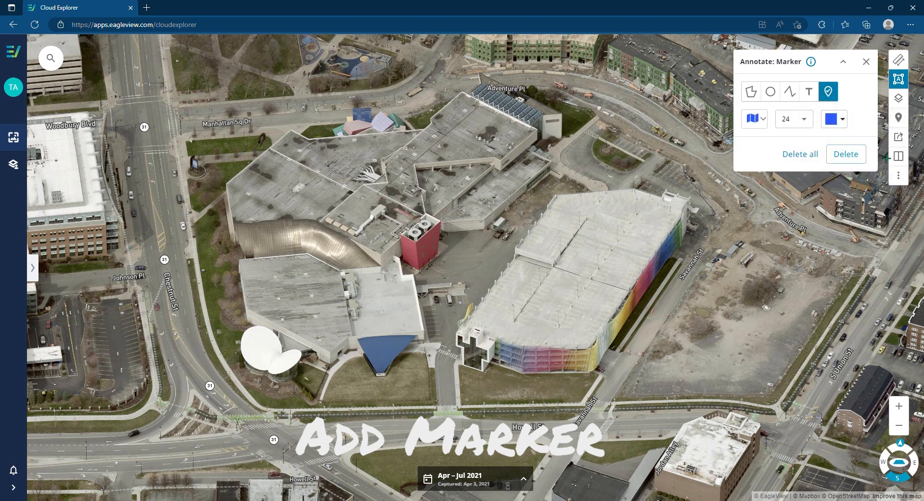
left_click(754, 119)
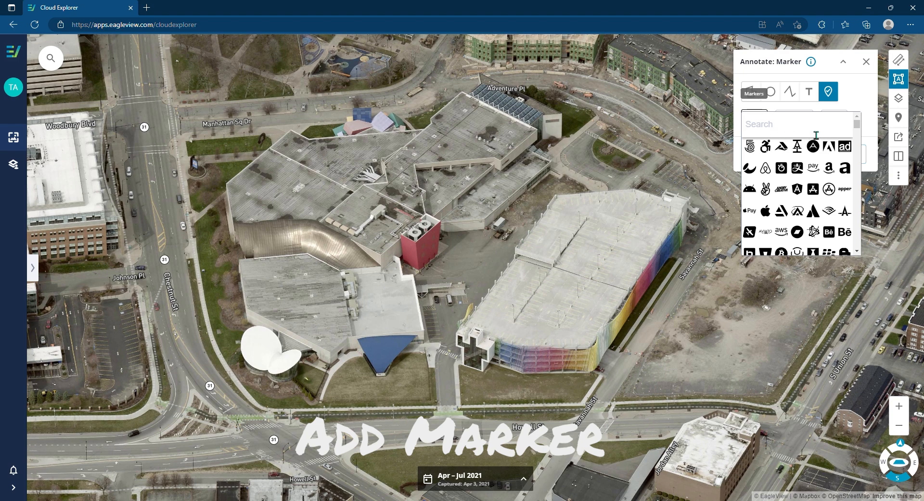
scroll(830, 184, "down", 2)
left_click(830, 186)
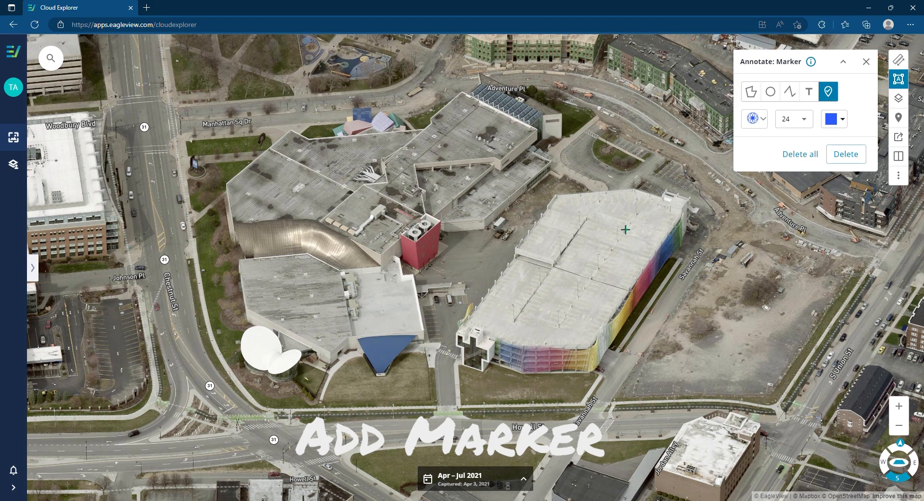
left_click(582, 269)
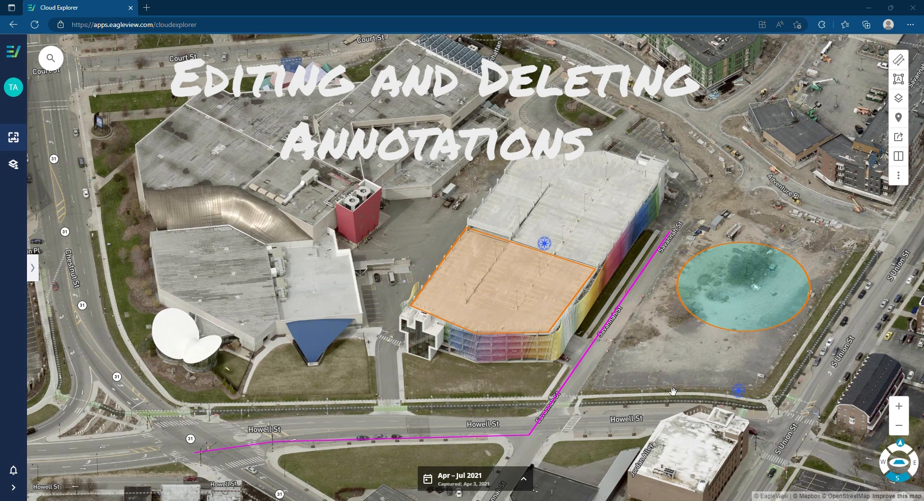
Shrink the cyan-filled circle annotation in the vacant lot to about half its diameter, keeping its centre on the bush
left_click(696, 314)
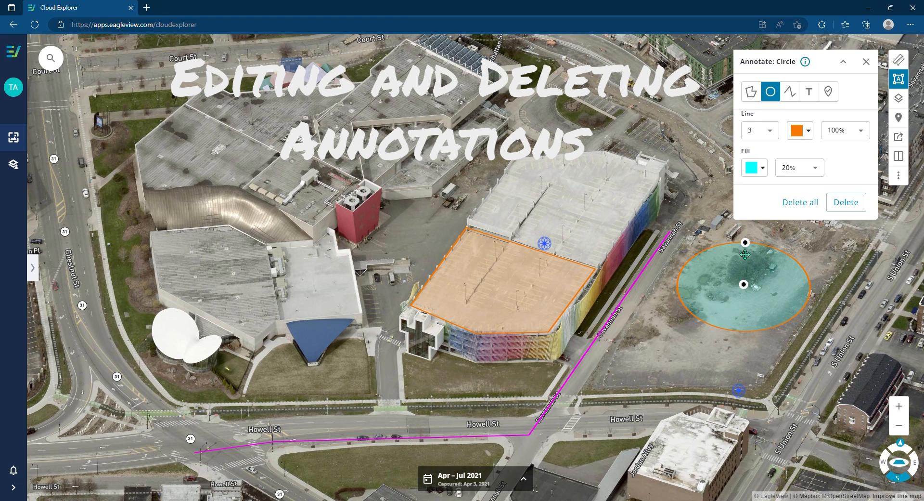
left_click_drag(750, 246, 753, 268)
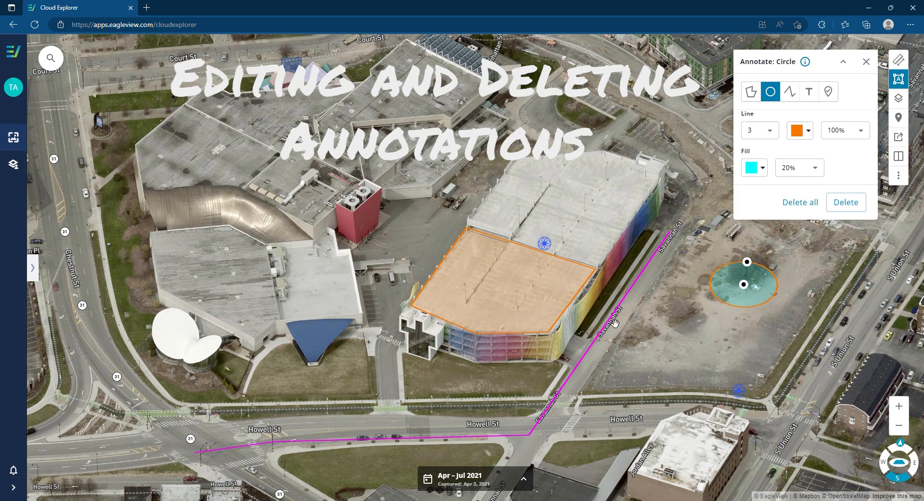
Delete the circle annotation, and clear all remaining annotations from the imagery
left_click(846, 211)
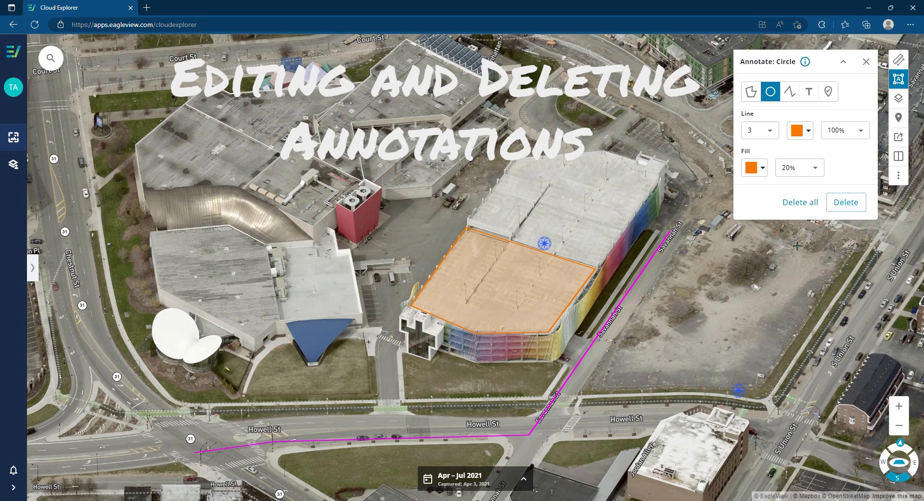
left_click(801, 202)
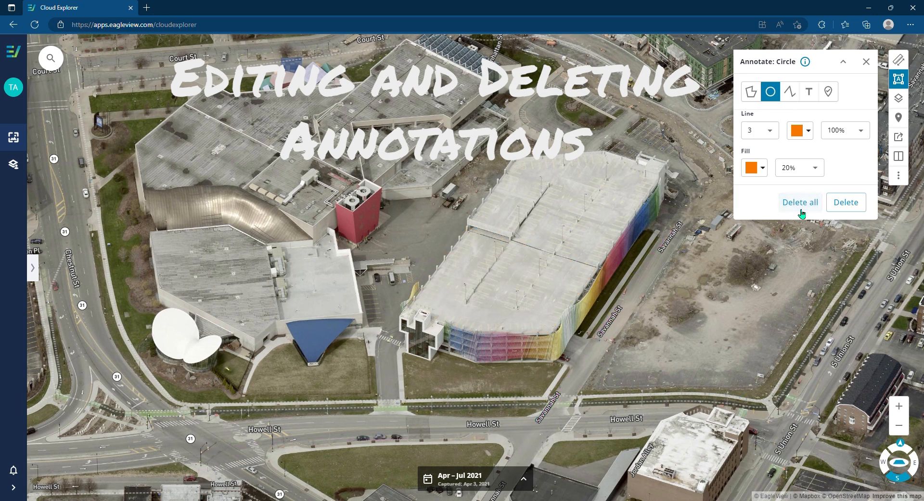